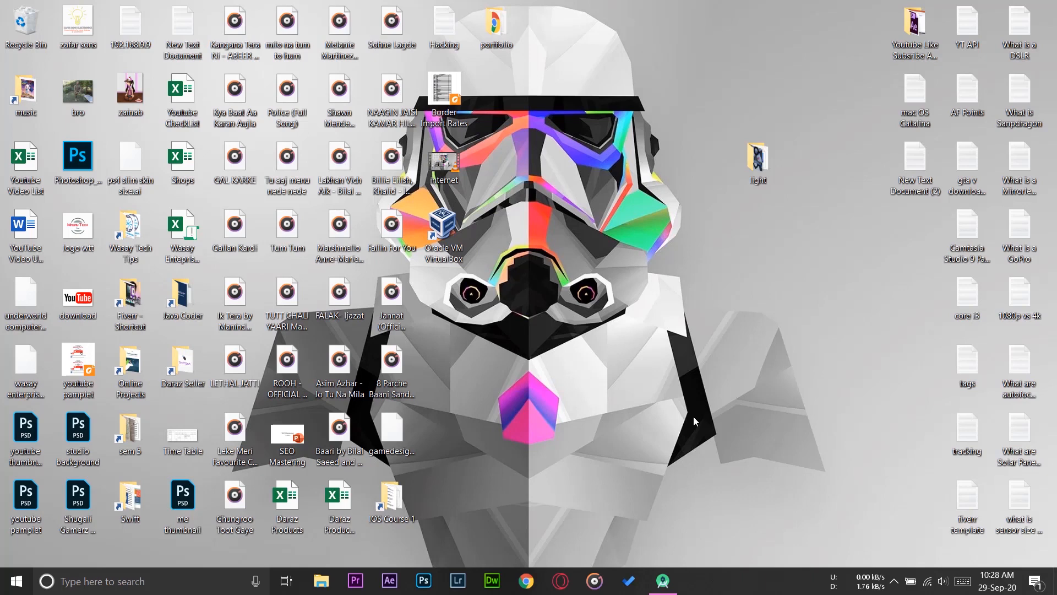
pyautogui.click(663, 581)
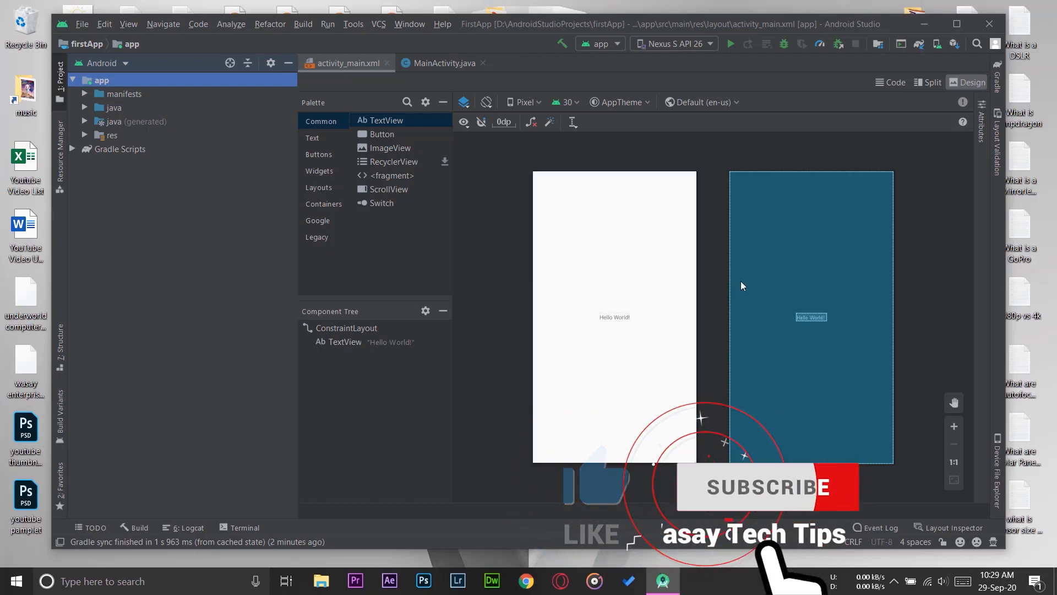
pyautogui.click(523, 232)
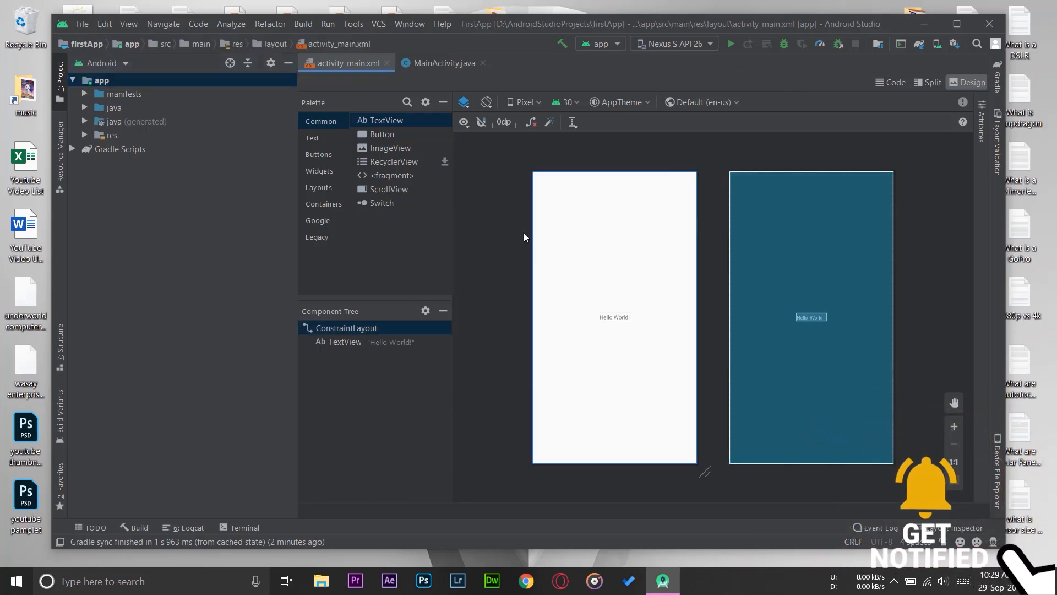
pyautogui.click(628, 325)
pyautogui.click(514, 277)
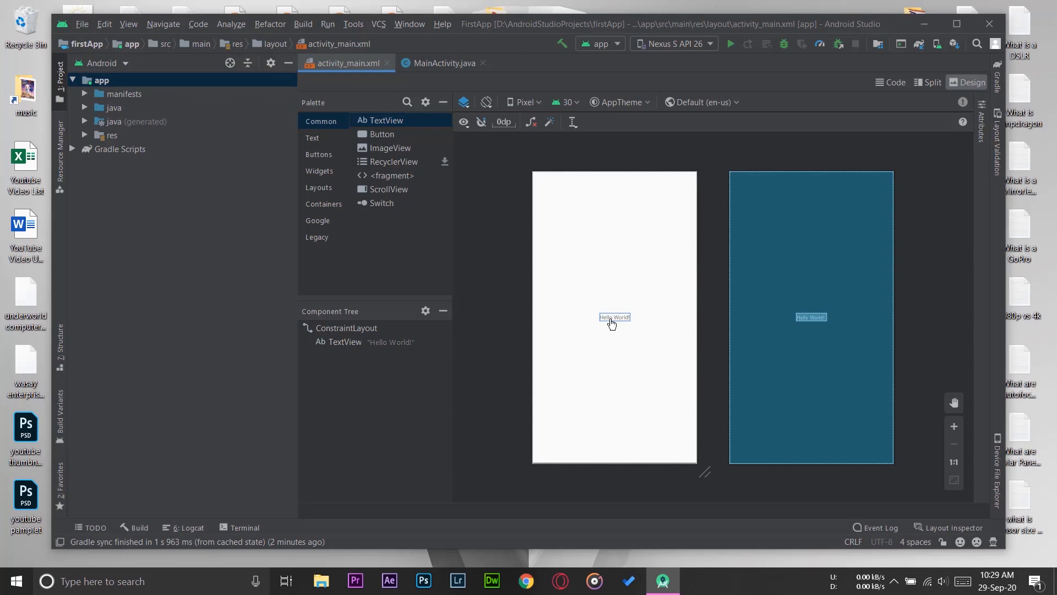
pyautogui.click(611, 318)
pyautogui.click(498, 263)
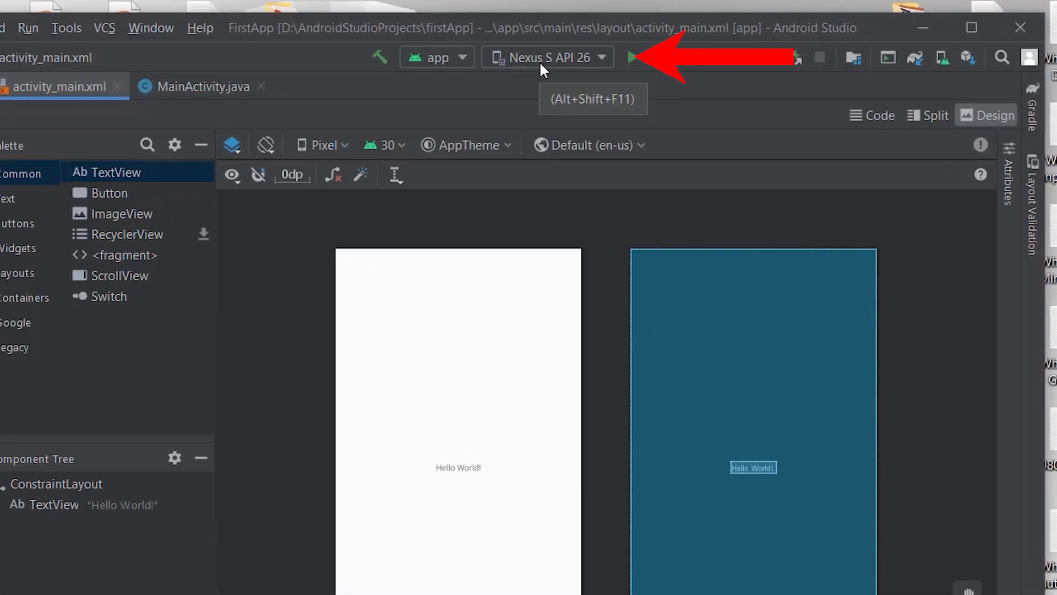
# - From the run-device dropdown, launch AVD Manager and begin creating a new virtual device
pyautogui.click(570, 60)
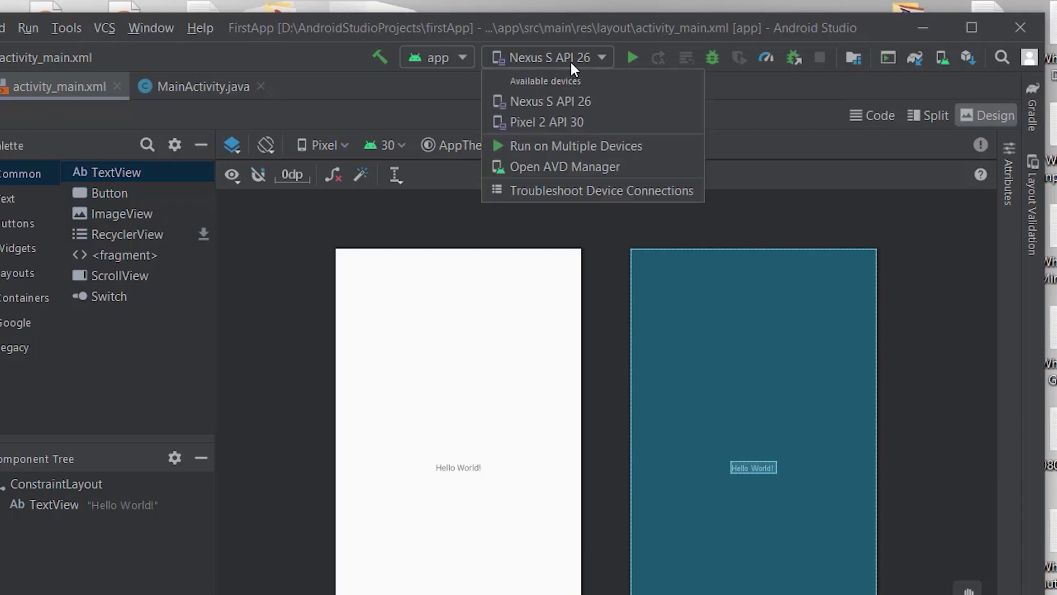
pyautogui.click(614, 170)
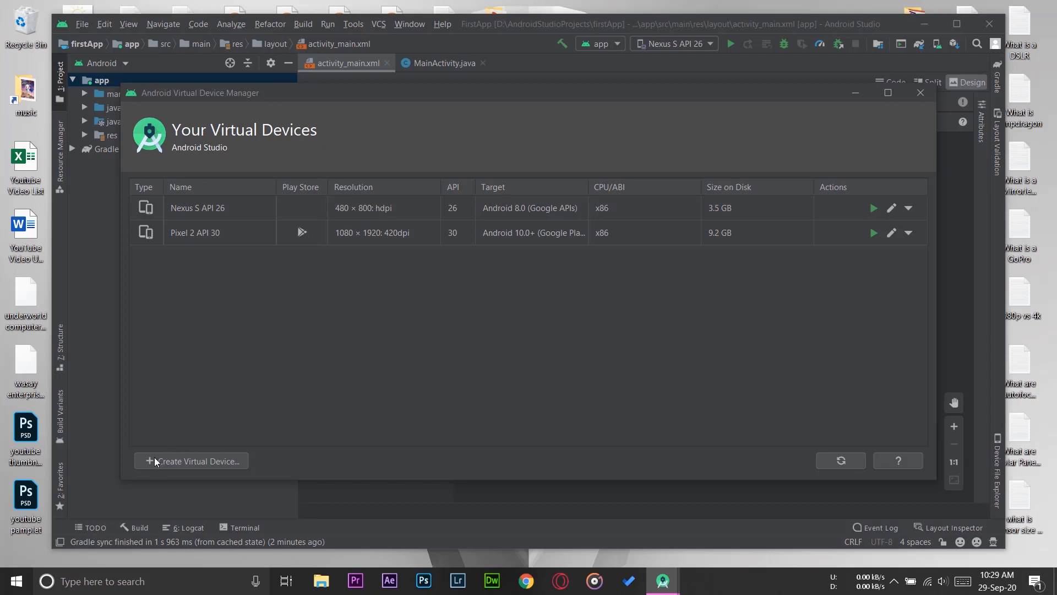
pyautogui.click(204, 462)
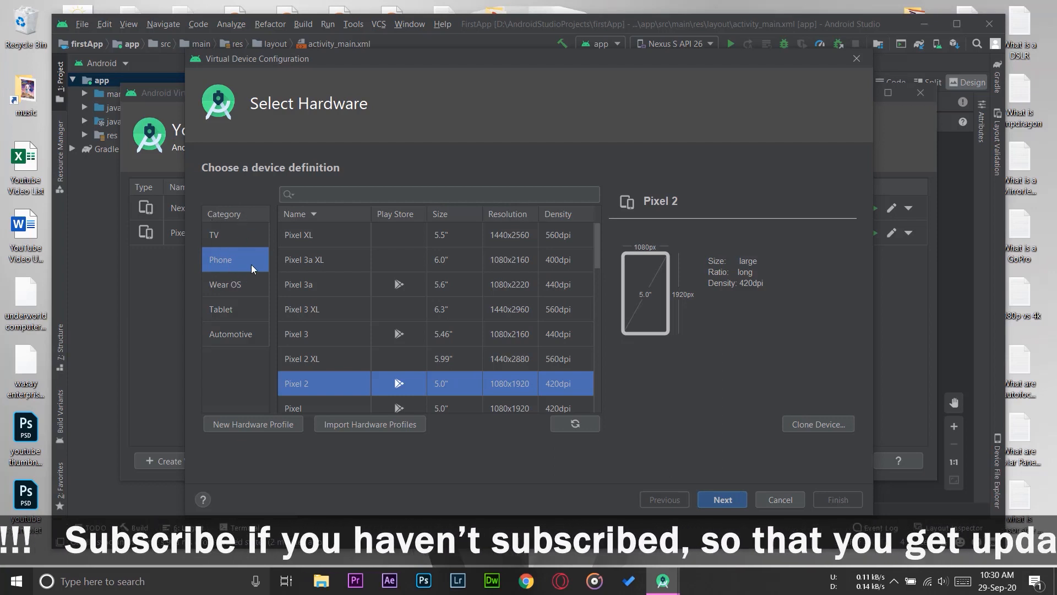
# - Browse TV, Wear OS, Tablet and Automotive categories, then return to Phone and preview Pixel 3a XL, Pixel 3 and Pixel XL
pyautogui.click(232, 235)
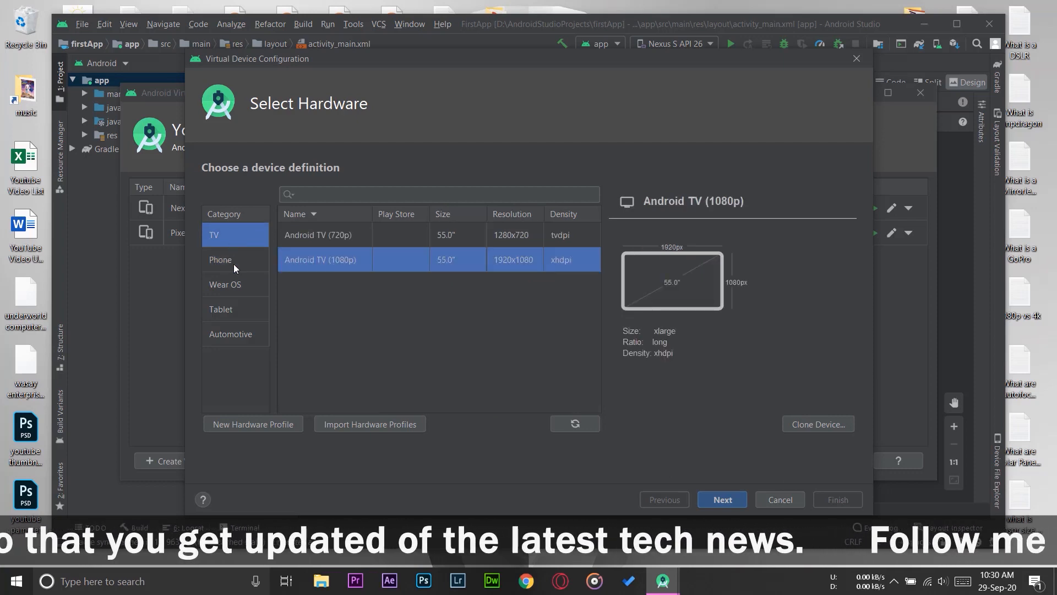
pyautogui.click(238, 285)
pyautogui.click(237, 311)
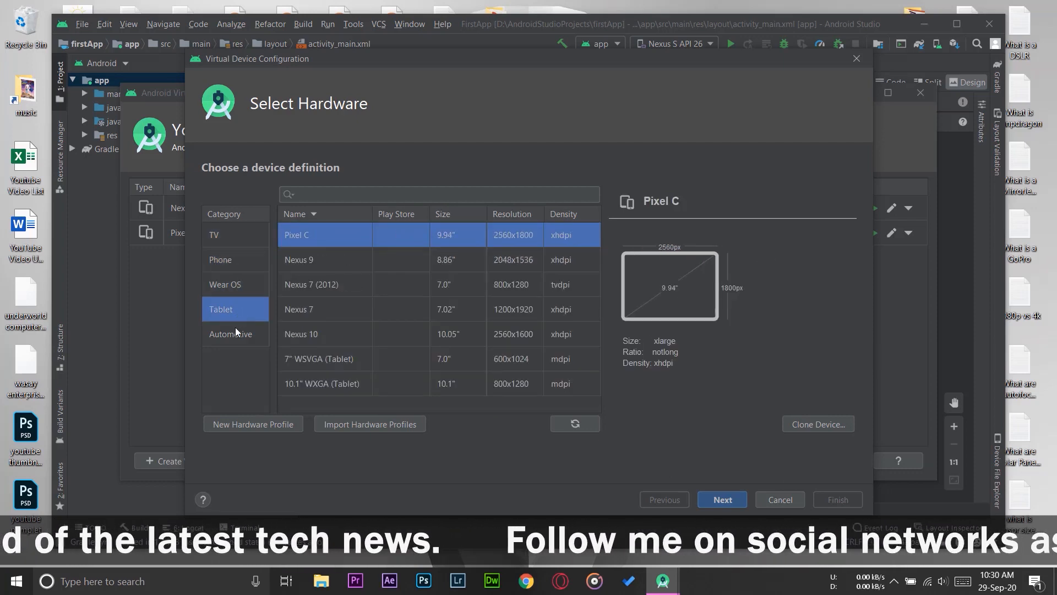
pyautogui.click(235, 327)
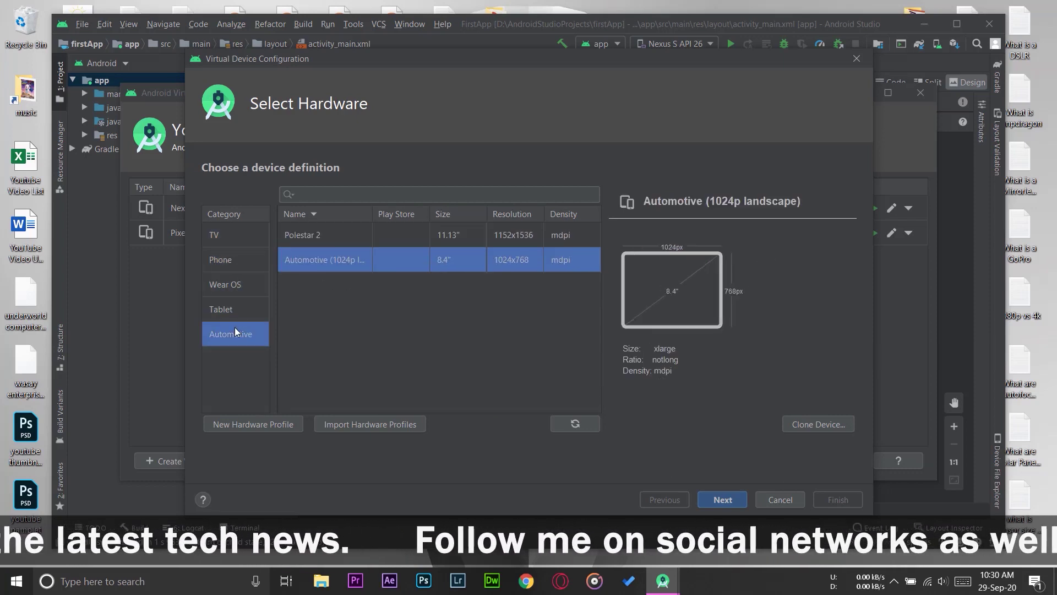
pyautogui.click(229, 268)
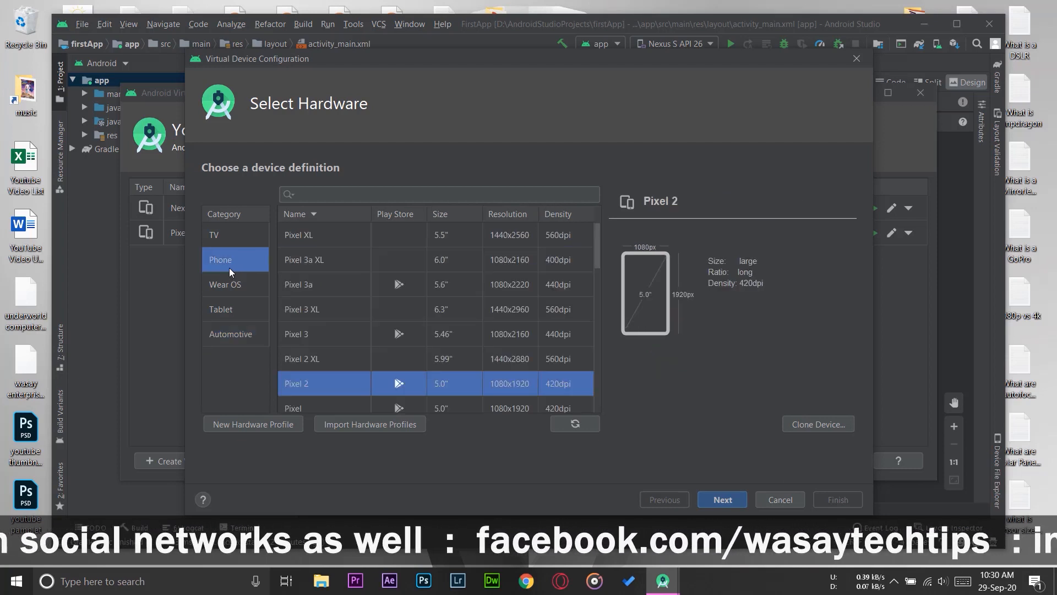
pyautogui.click(308, 240)
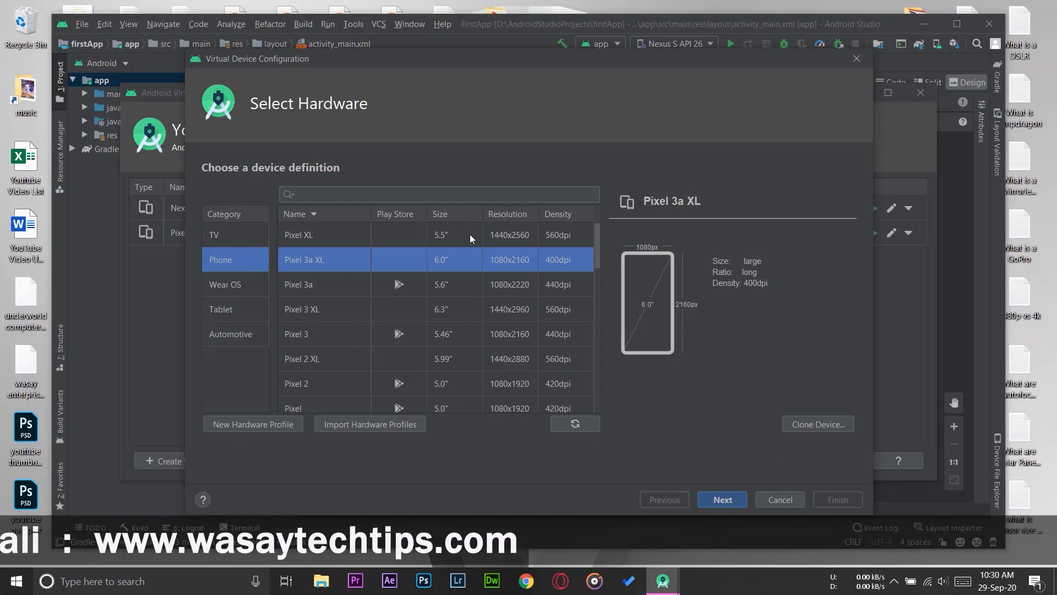
pyautogui.click(438, 334)
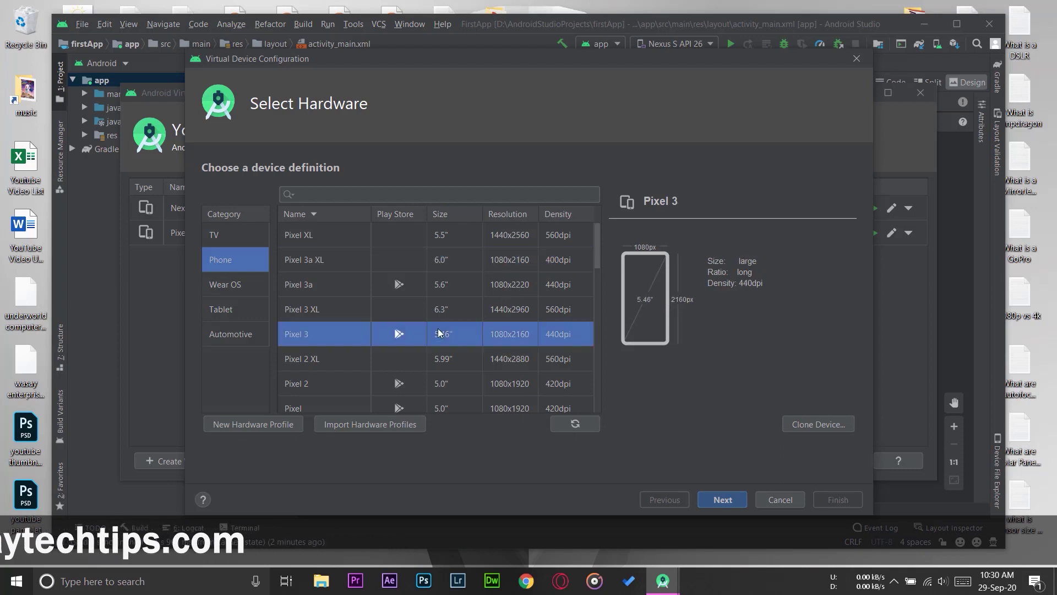
pyautogui.click(438, 235)
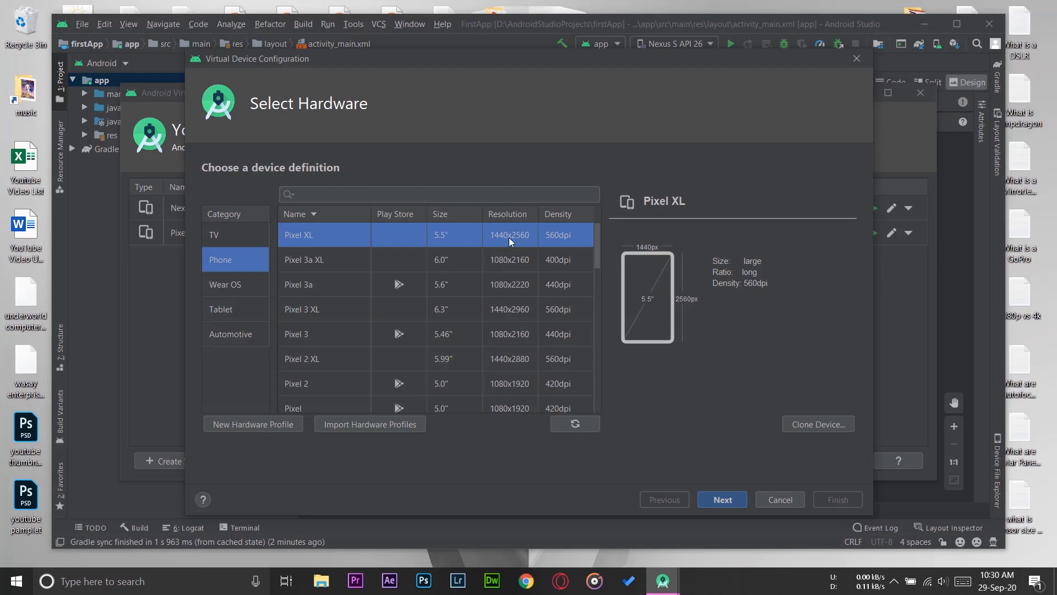
# - Choose Pixel 3a as the device hardware and advance to the System Image step
pyautogui.click(310, 290)
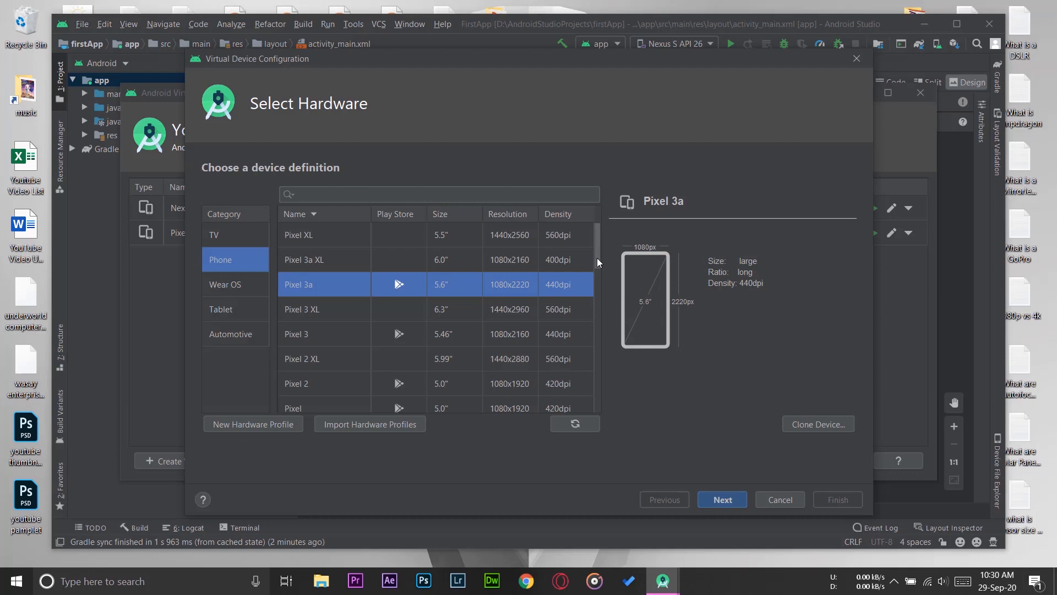
pyautogui.moveTo(597, 257); pyautogui.dragTo(600, 389)
pyautogui.scroll(-1, 511, 358)
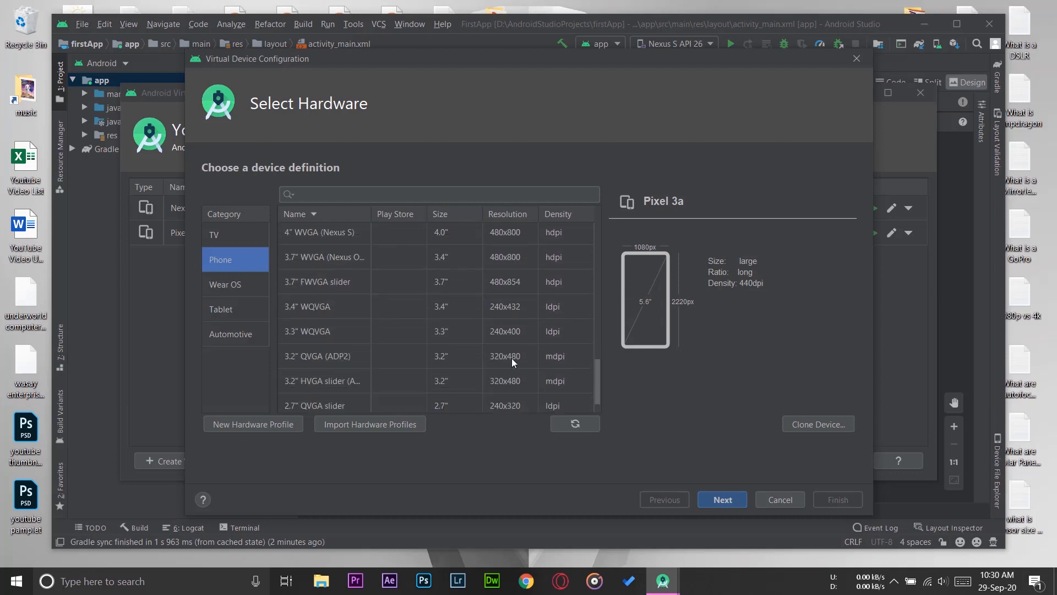
pyautogui.moveTo(598, 392); pyautogui.dragTo(592, 252)
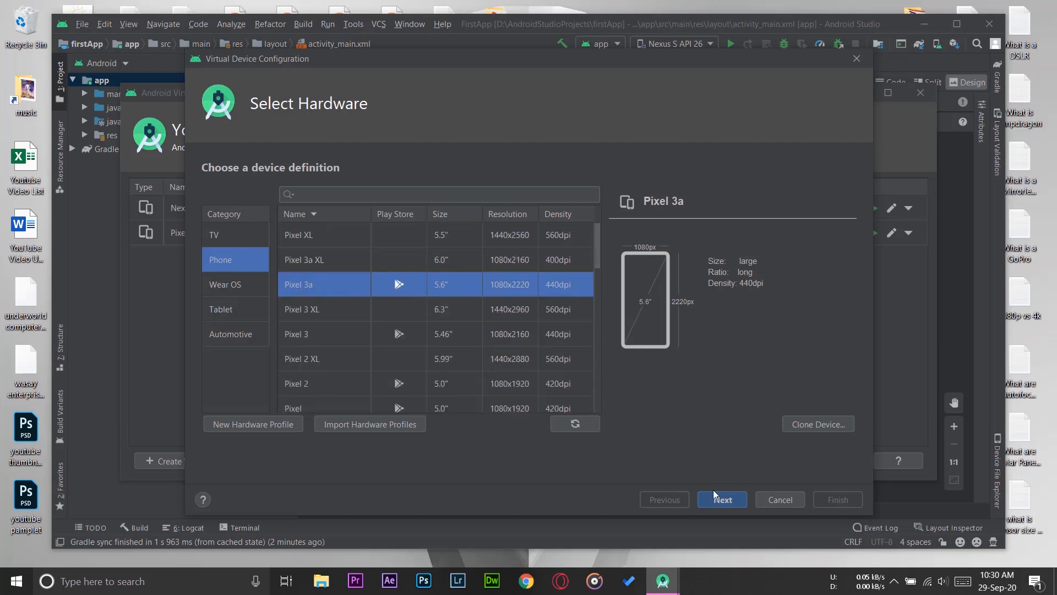
pyautogui.click(723, 501)
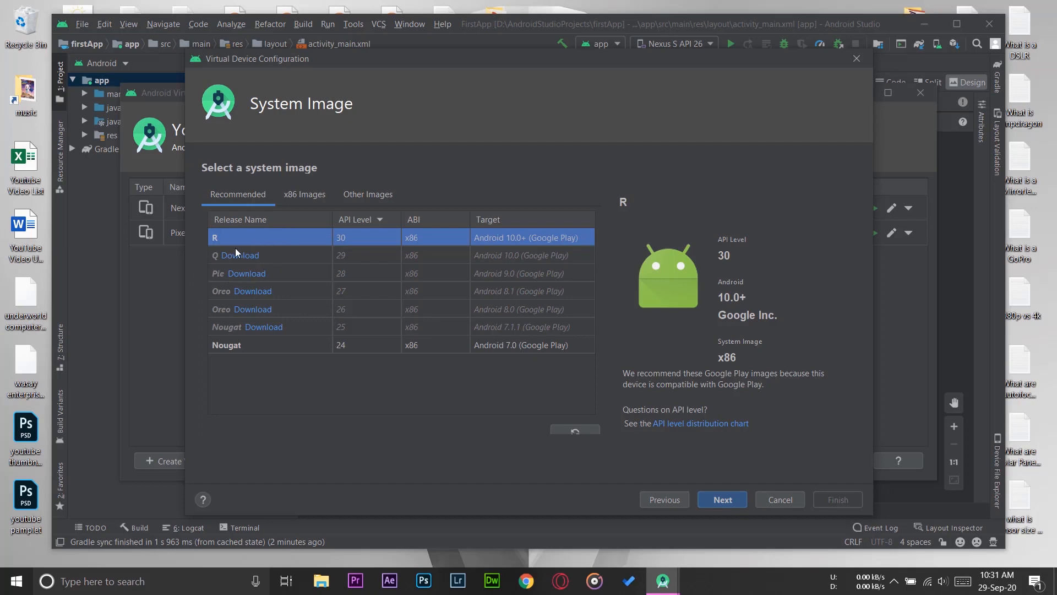
# - Start the Oreo API 26 system image download and accept its SDK license agreement
pyautogui.click(253, 309)
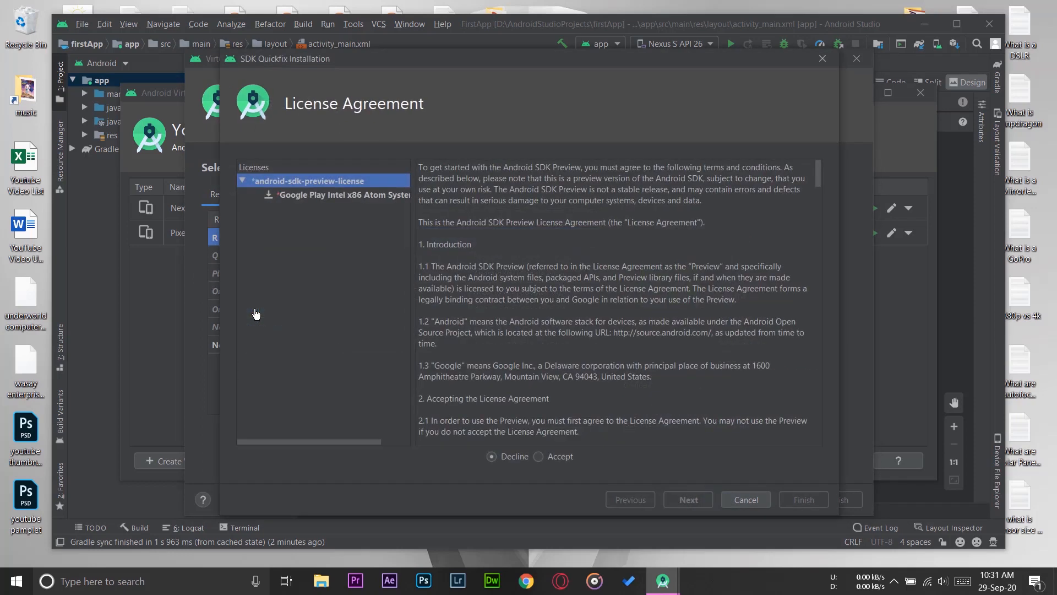
pyautogui.click(532, 457)
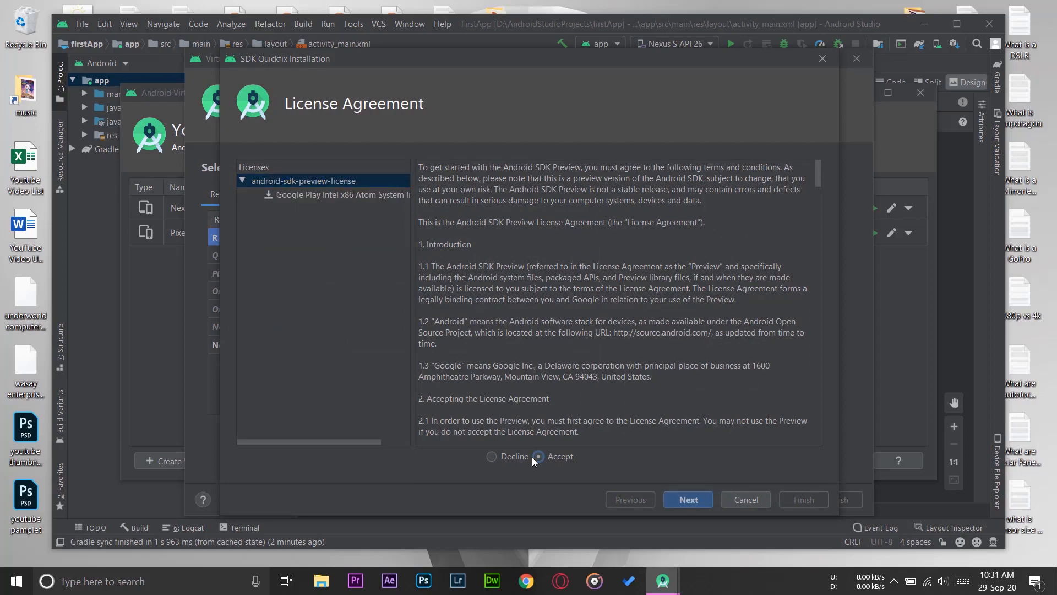
pyautogui.scroll(-5, 648, 350)
pyautogui.scroll(-5, 648, 350)
pyautogui.scroll(-5, 648, 350)
pyautogui.scroll(-5, 648, 354)
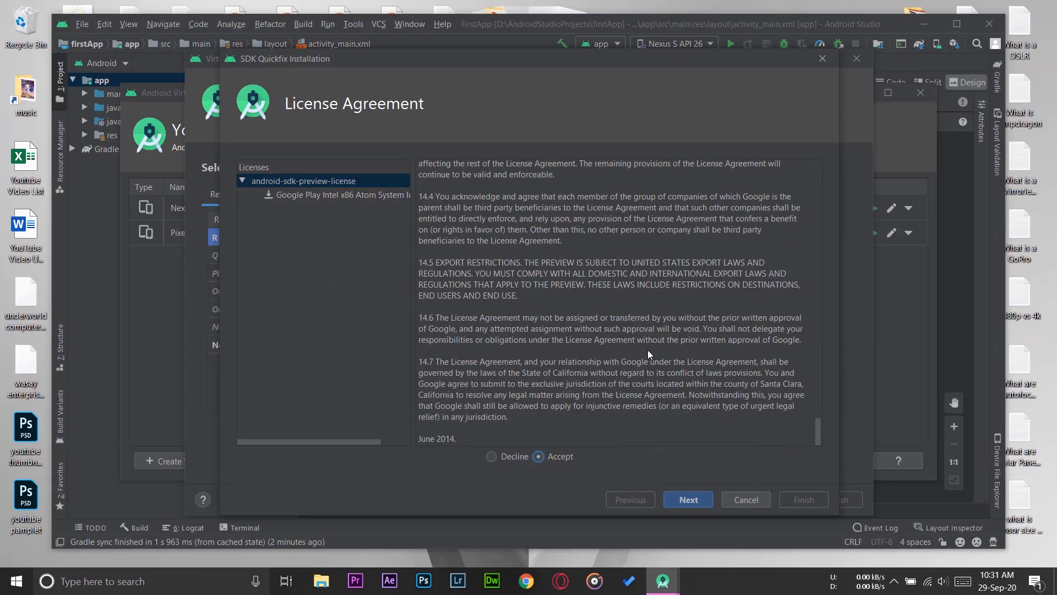
# - Install the Google Play Intel x86 Atom API 26 image and close the finished Component Installer
pyautogui.click(688, 501)
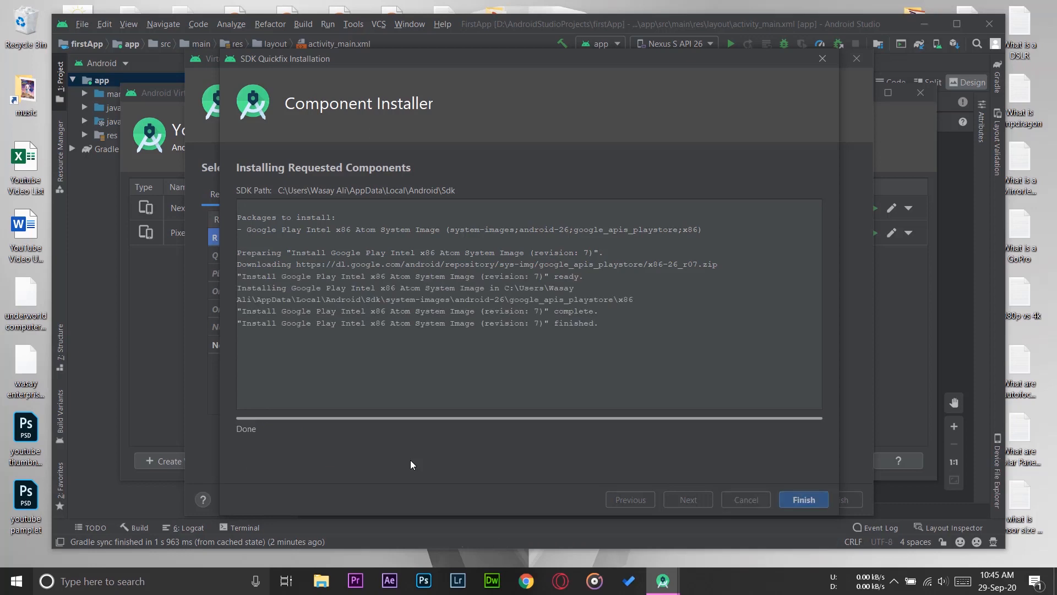
pyautogui.click(804, 500)
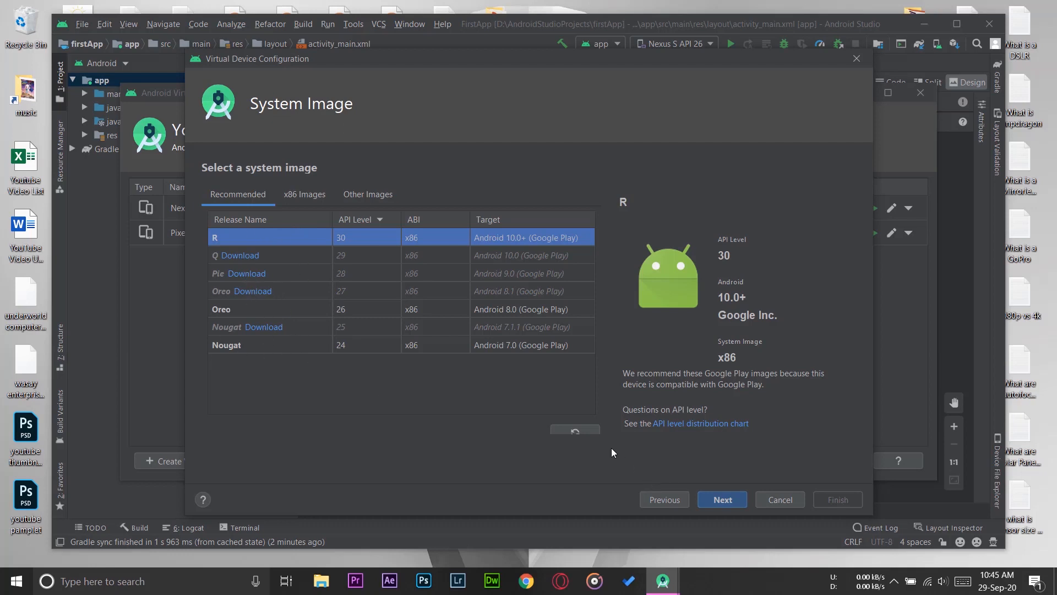
# - Go back to Select Hardware, compare Pixel 3 and Pixel 3a XL, settle on Pixel 3a and continue to System Image
pyautogui.click(649, 496)
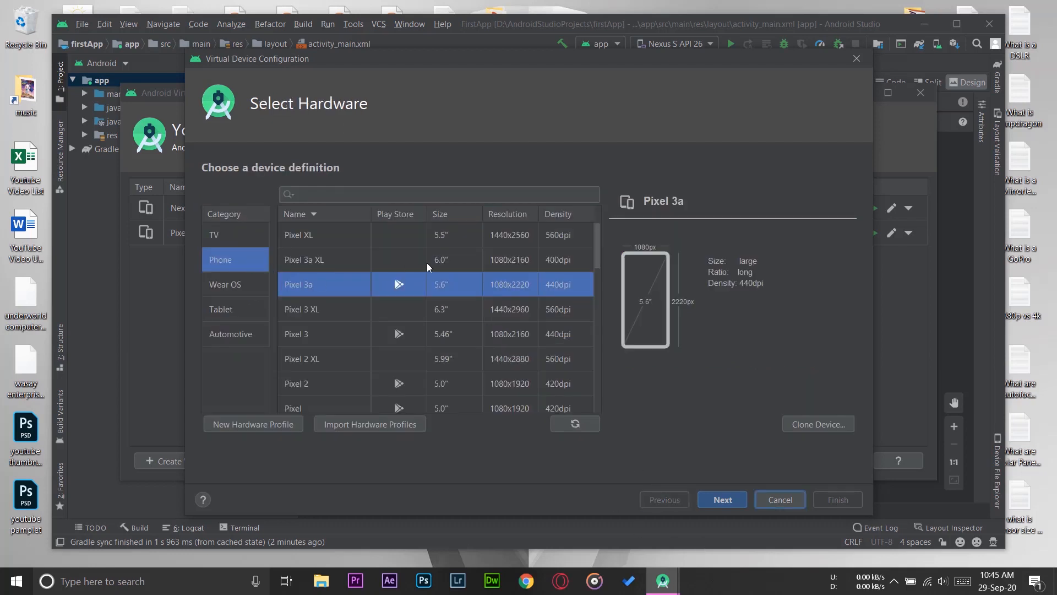
pyautogui.click(291, 343)
pyautogui.scroll(-3, 335, 353)
pyautogui.scroll(2, 335, 353)
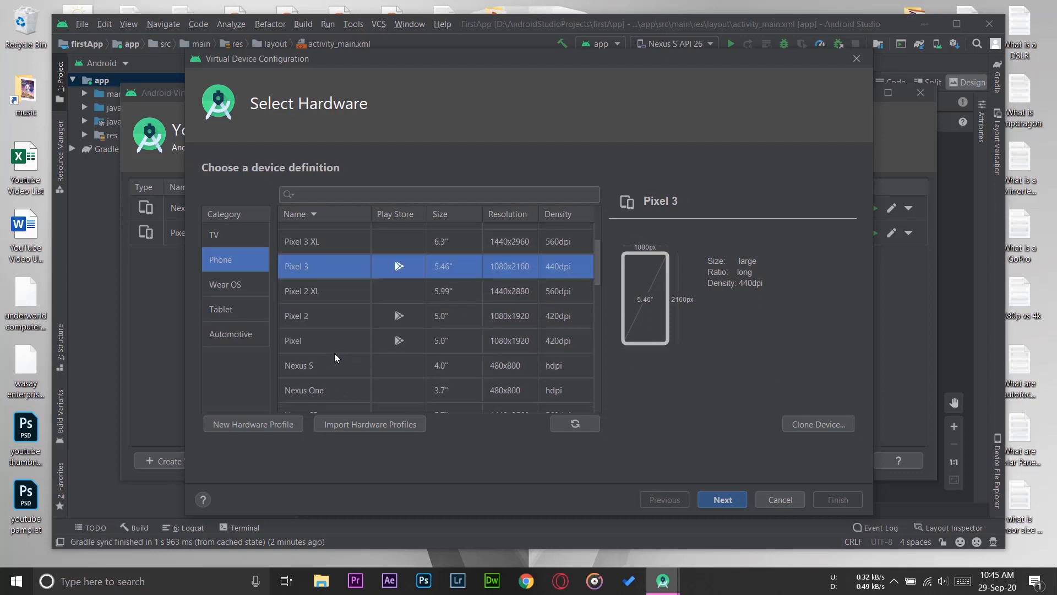
pyautogui.scroll(1, 334, 358)
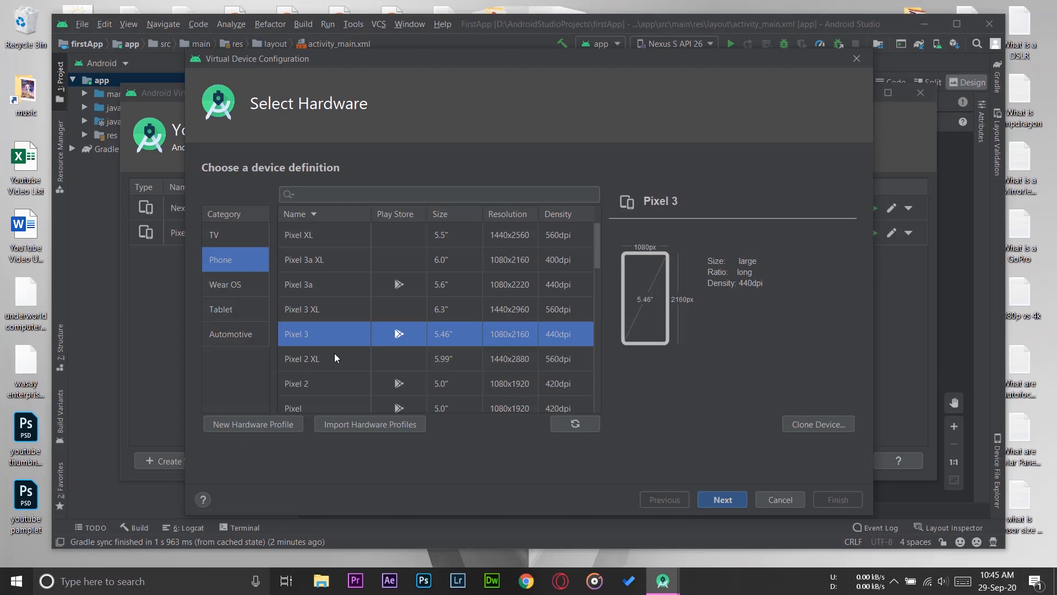
pyautogui.click(329, 259)
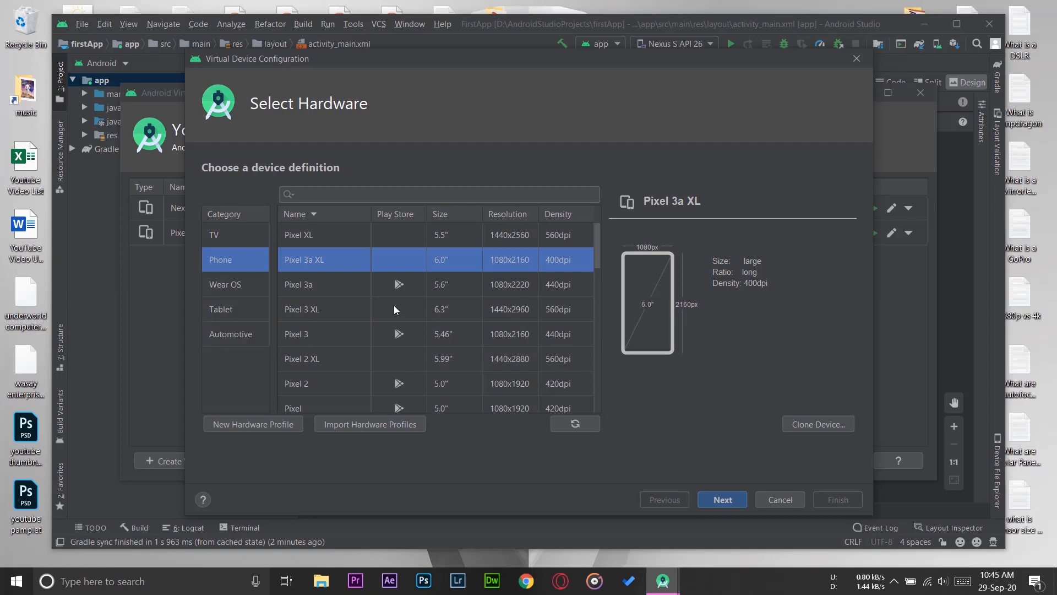
pyautogui.click(319, 282)
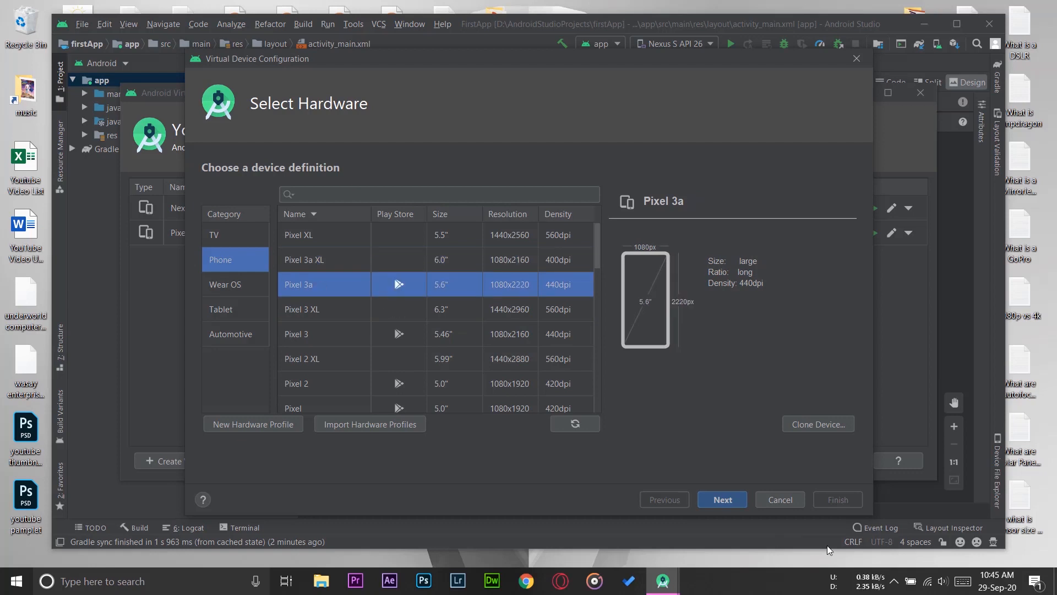
pyautogui.click(731, 499)
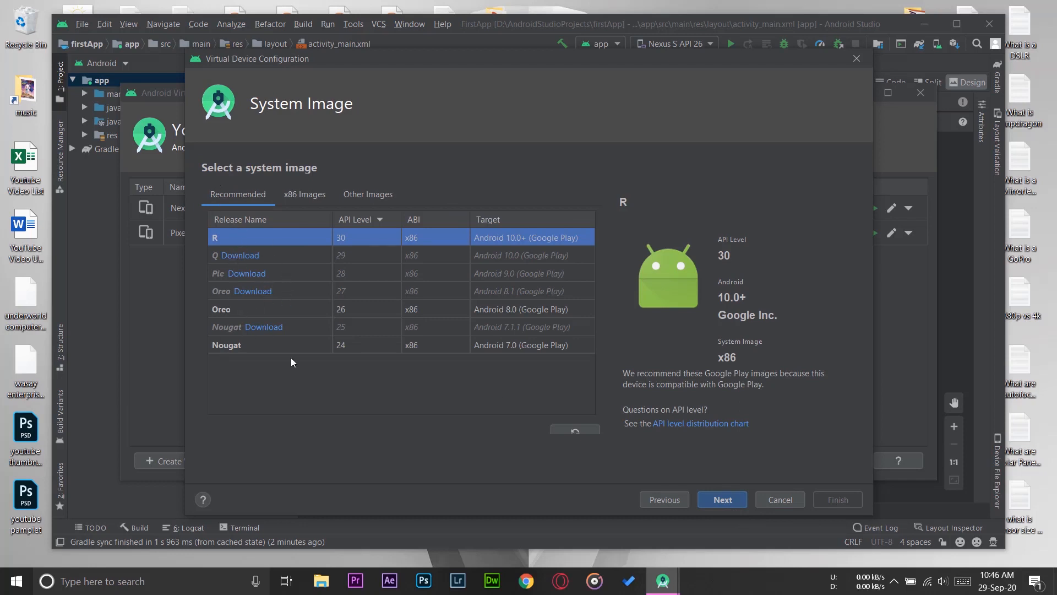
# - Pick the Oreo API 26 image, keep the name Pixel 3a API 26 and finish creating the device
pyautogui.click(281, 307)
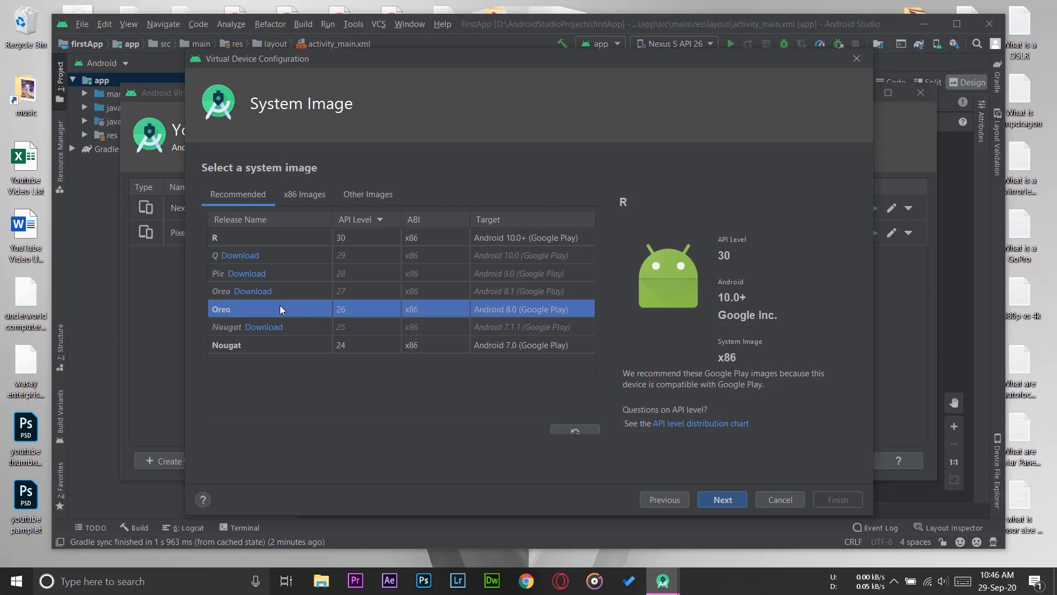
pyautogui.click(716, 500)
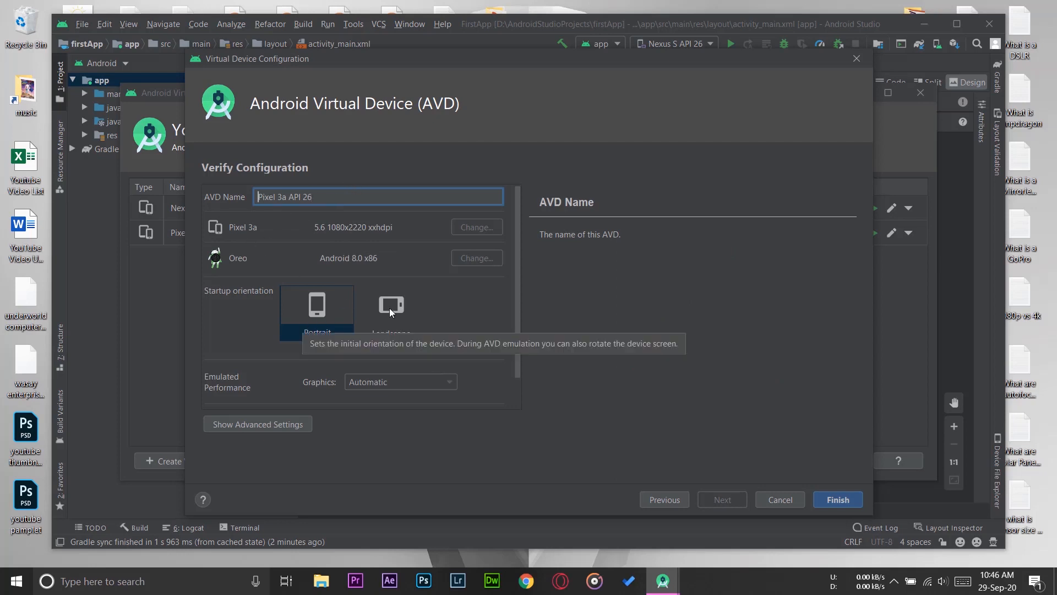
pyautogui.click(840, 499)
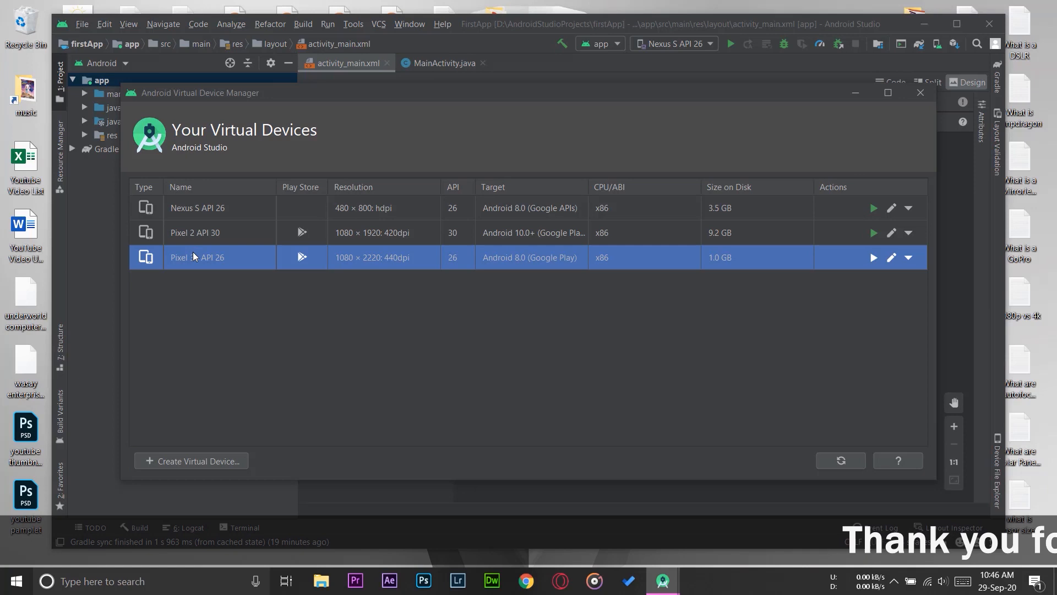
# - Close the Android Virtual Device Manager and return to the Hello World layout editor
pyautogui.click(196, 215)
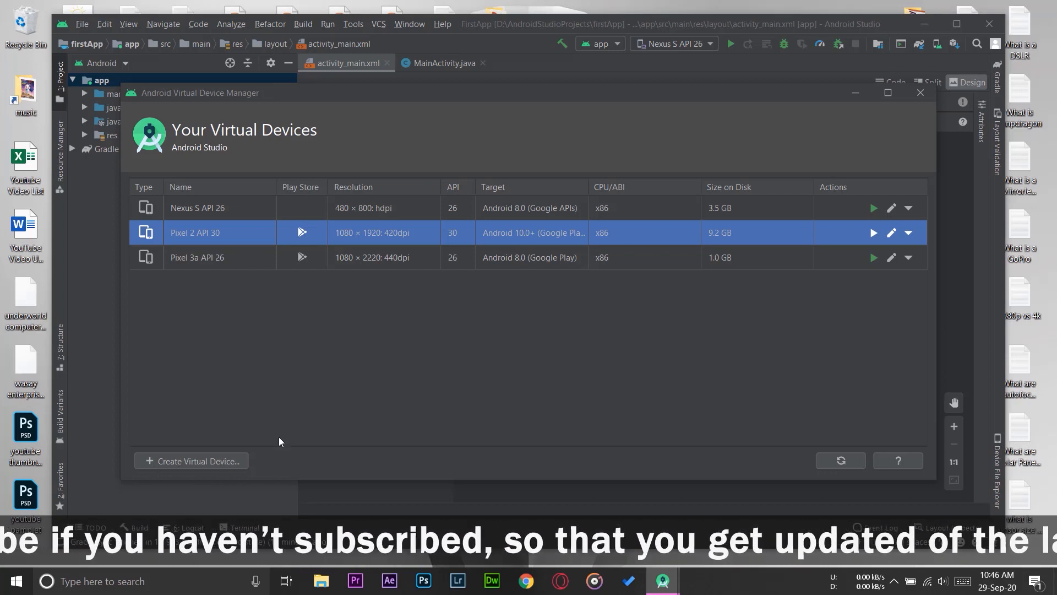
pyautogui.click(929, 92)
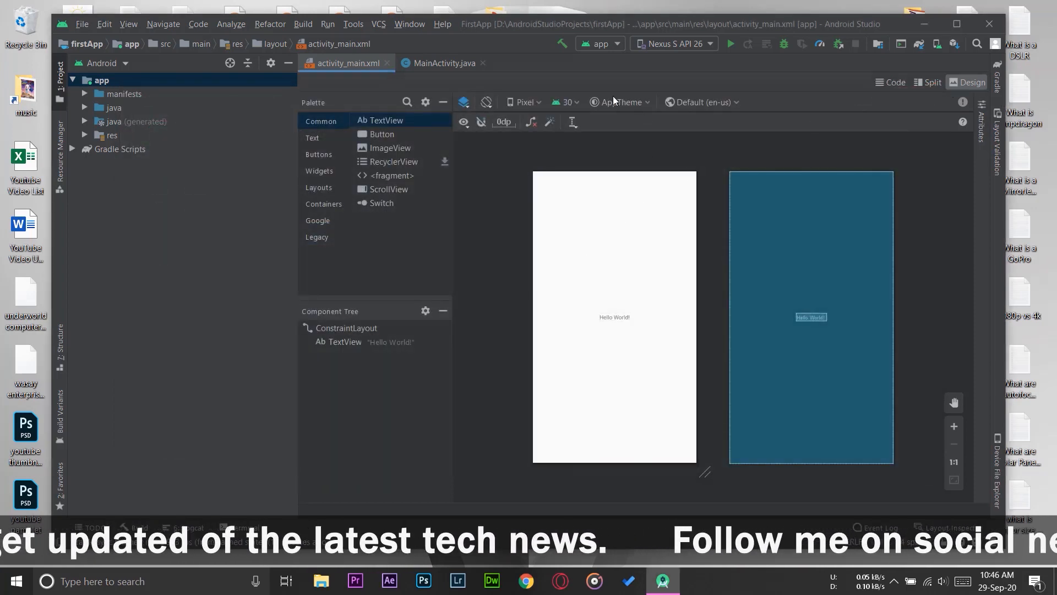
# - Make Pixel 3a API 26 the run target and build the project with Make Project
pyautogui.click(698, 44)
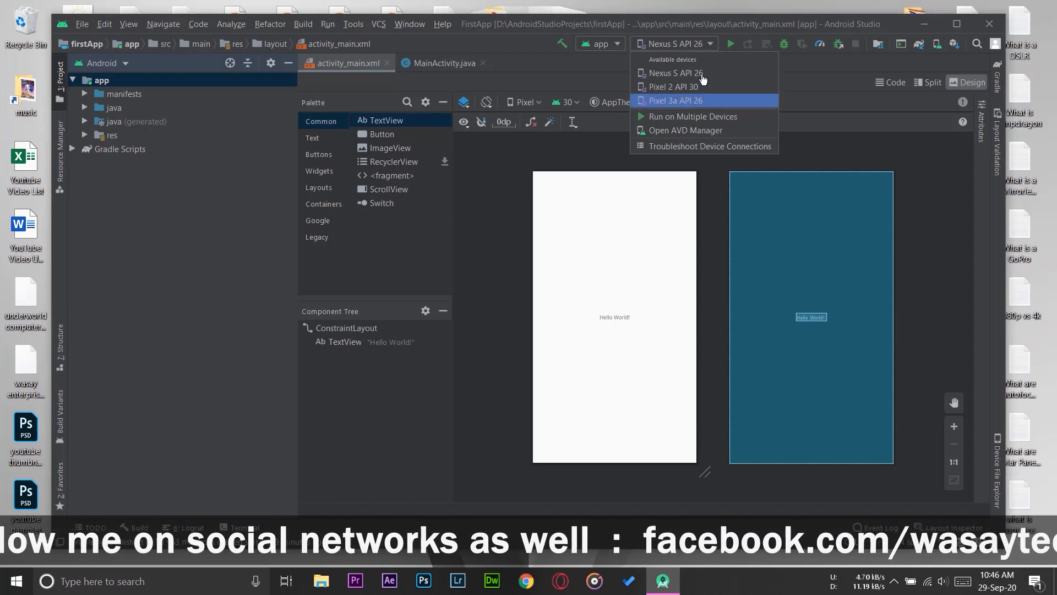
pyautogui.click(680, 101)
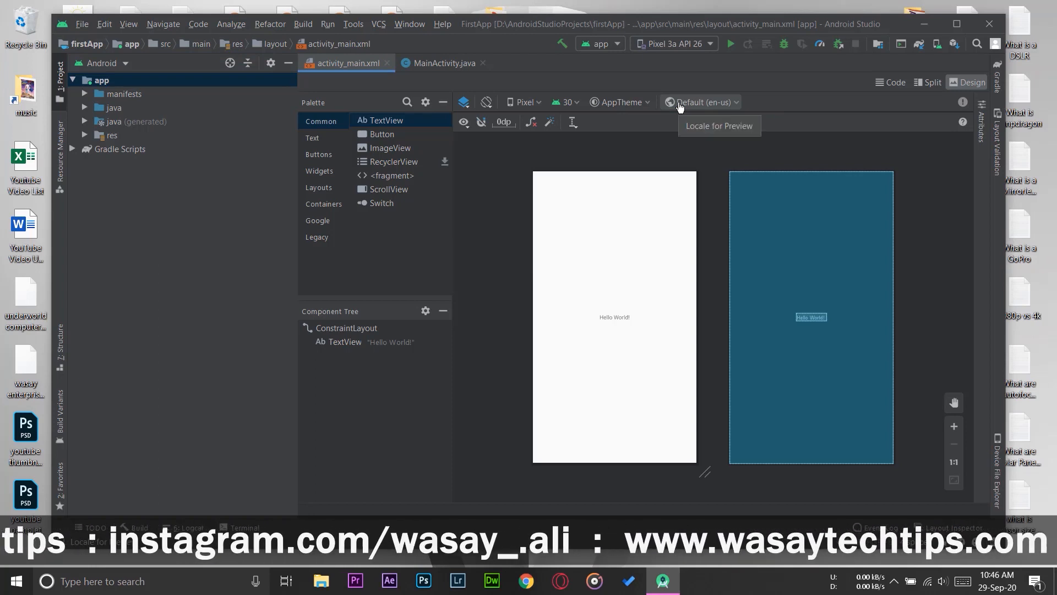
pyautogui.click(563, 44)
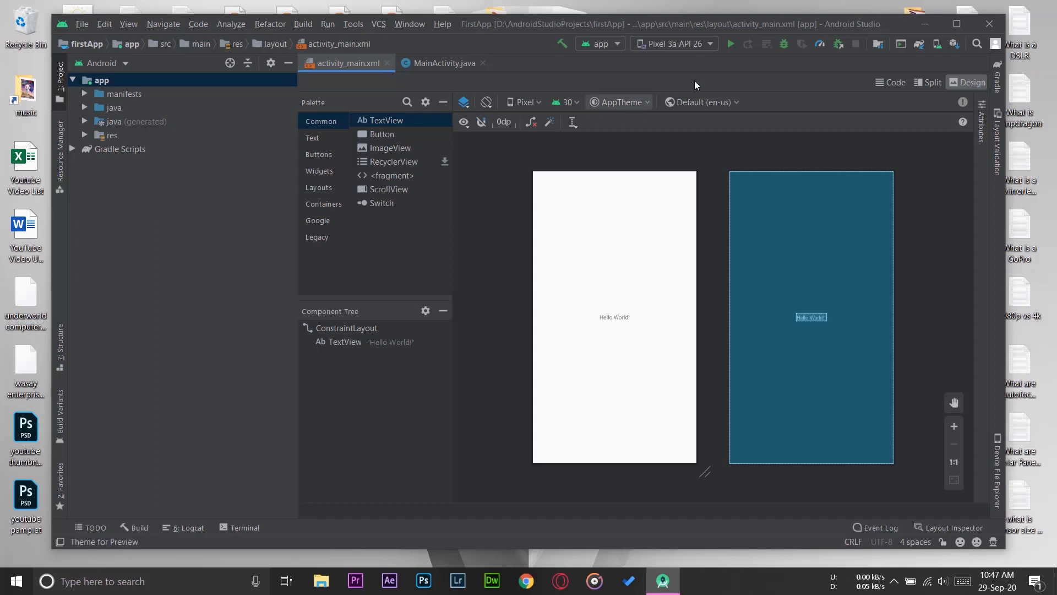
# - Run 'app' on the Pixel 3a emulator and move the booting emulator window aside
pyautogui.click(729, 44)
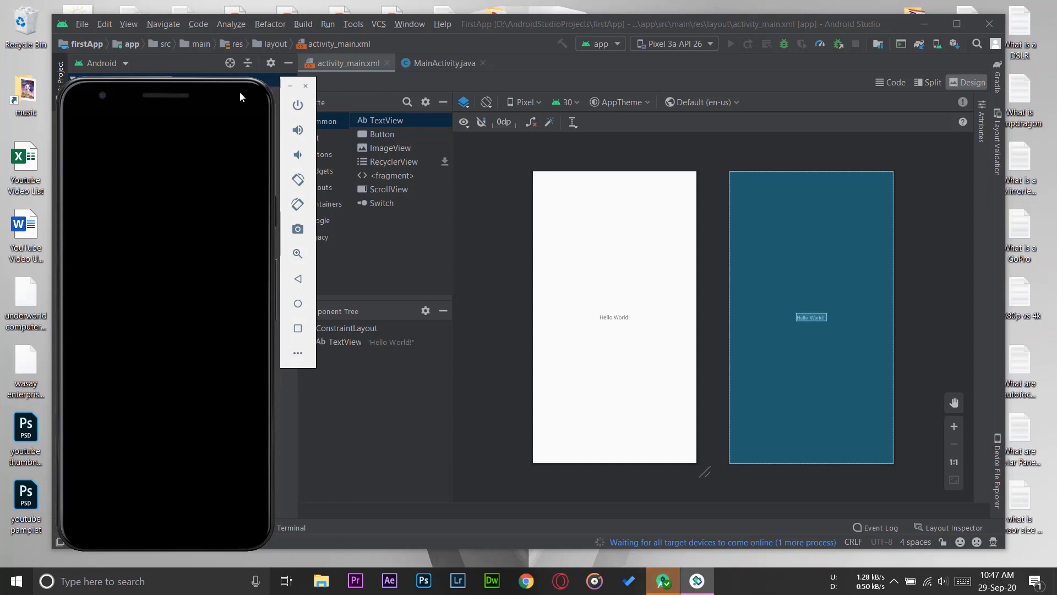
pyautogui.moveTo(240, 92); pyautogui.dragTo(319, 59)
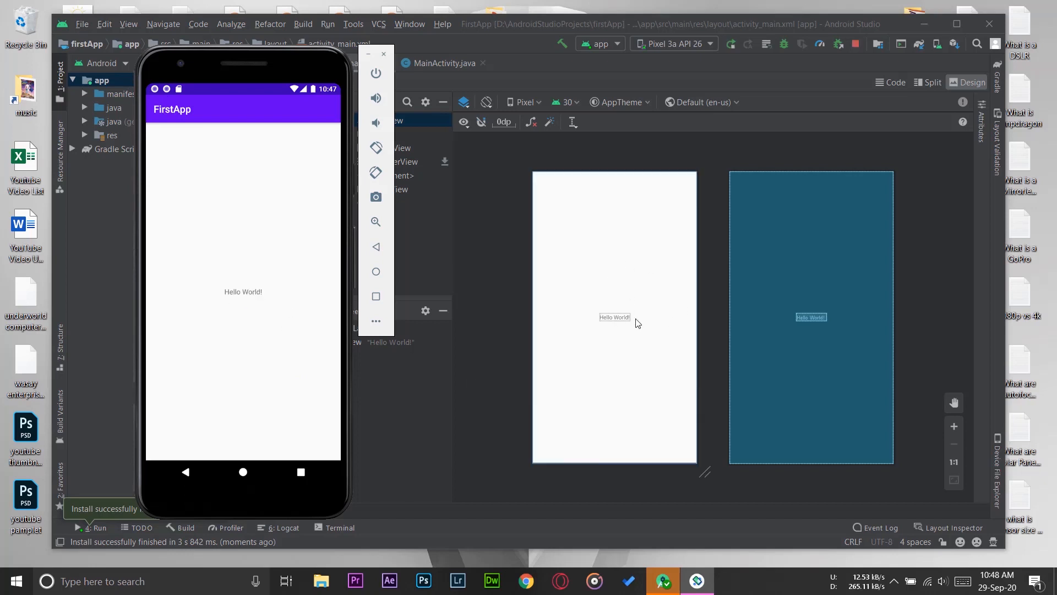
# - Relaunch FirstApp from the emulator's app drawer after returning to the home screen
pyautogui.click(243, 473)
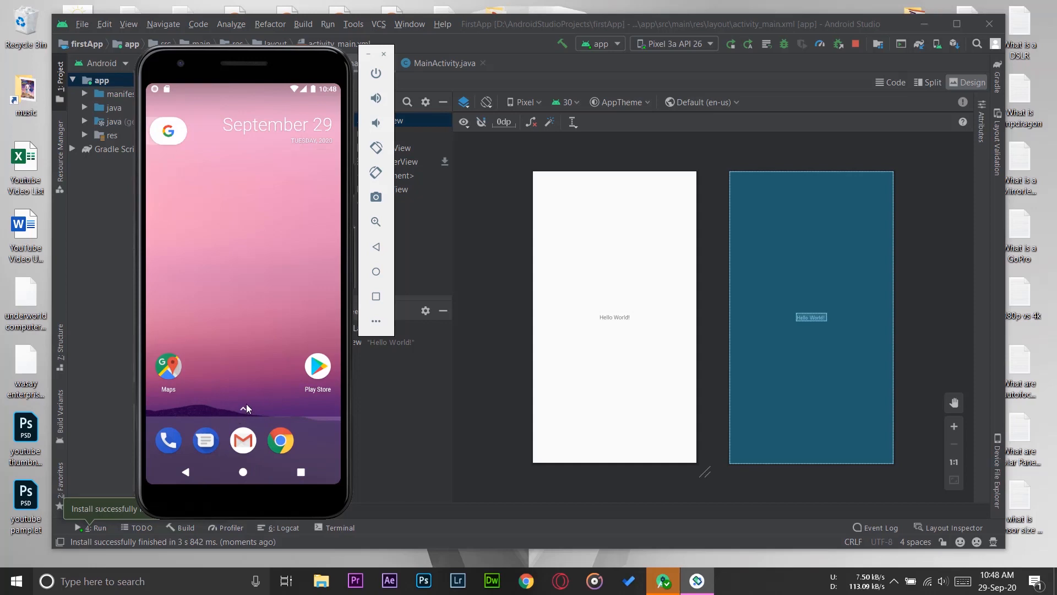
pyautogui.moveTo(246, 408); pyautogui.dragTo(328, 159)
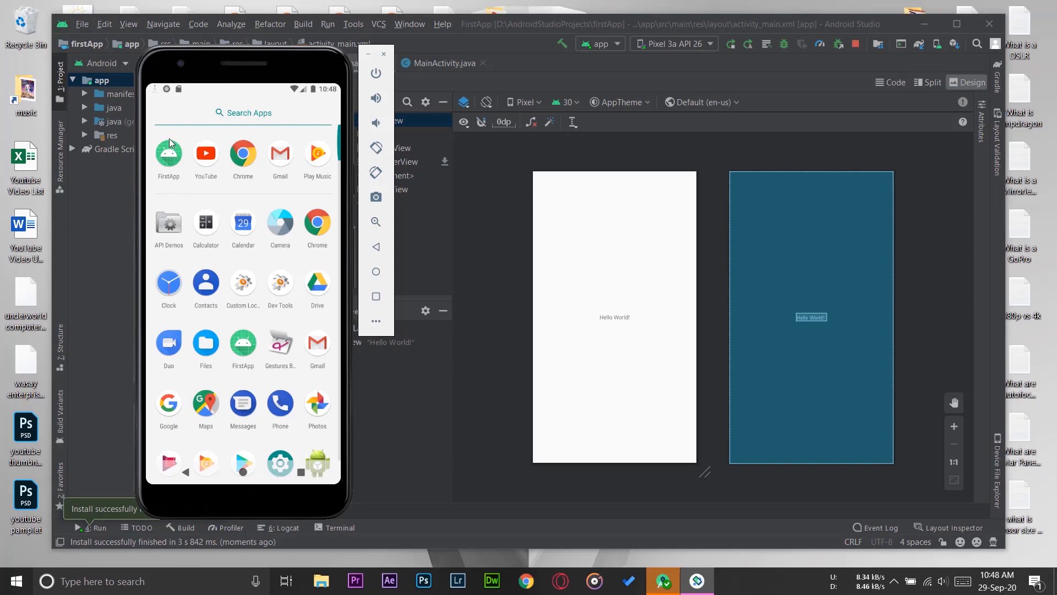
pyautogui.click(169, 156)
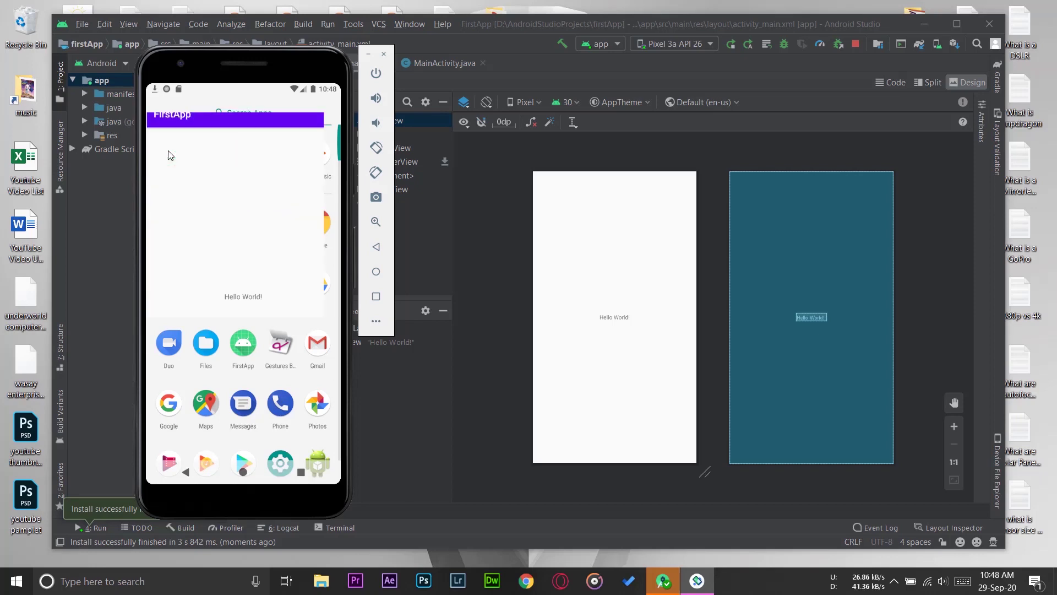
# - Reopen FirstApp from recents, then clear all recent apps, leaving the home screen
pyautogui.click(190, 474)
pyautogui.click(300, 472)
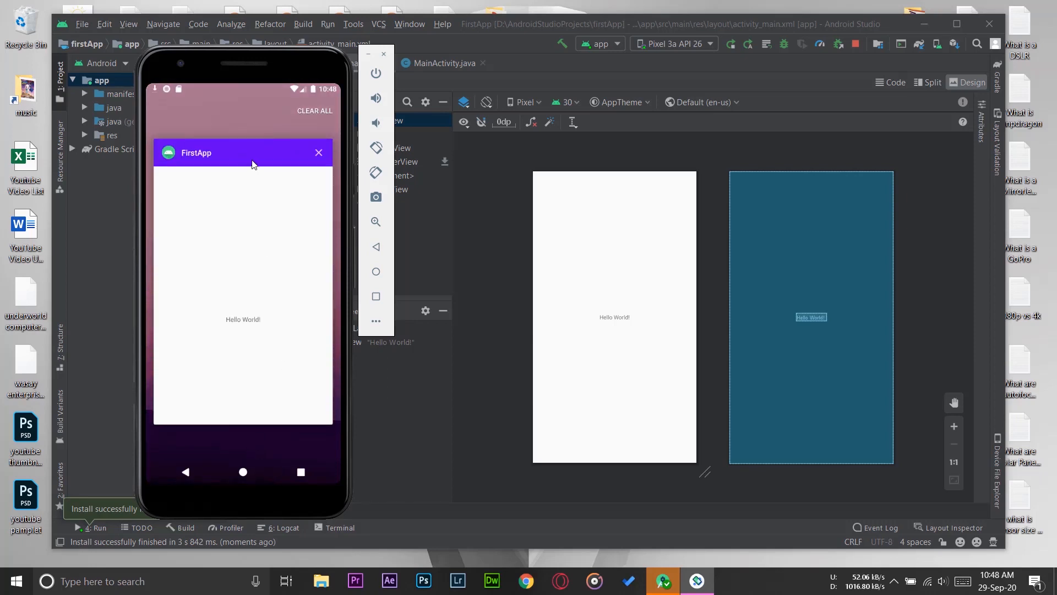
pyautogui.click(248, 170)
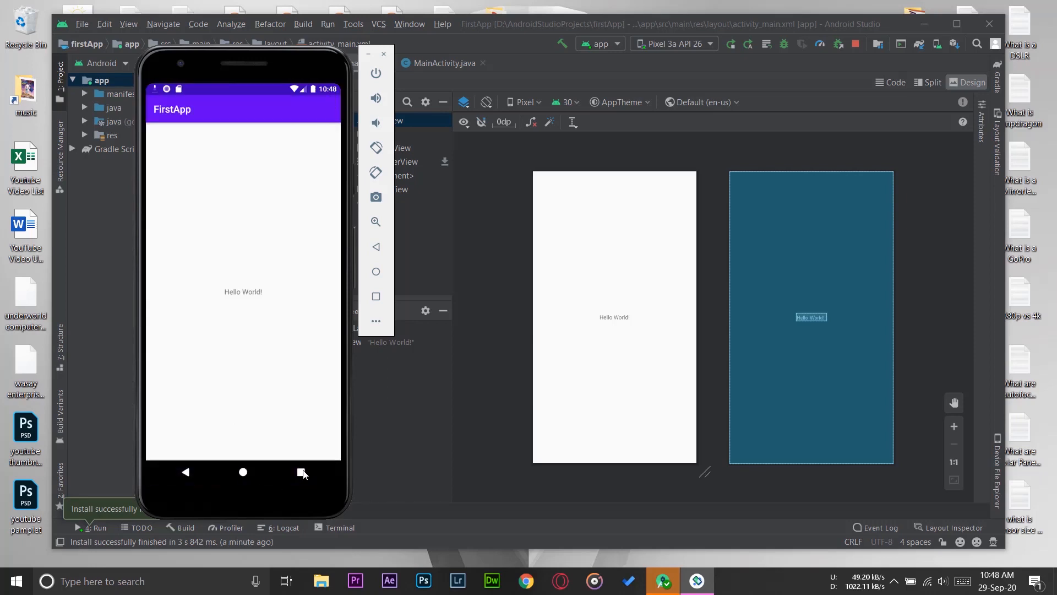
pyautogui.click(301, 472)
pyautogui.click(310, 112)
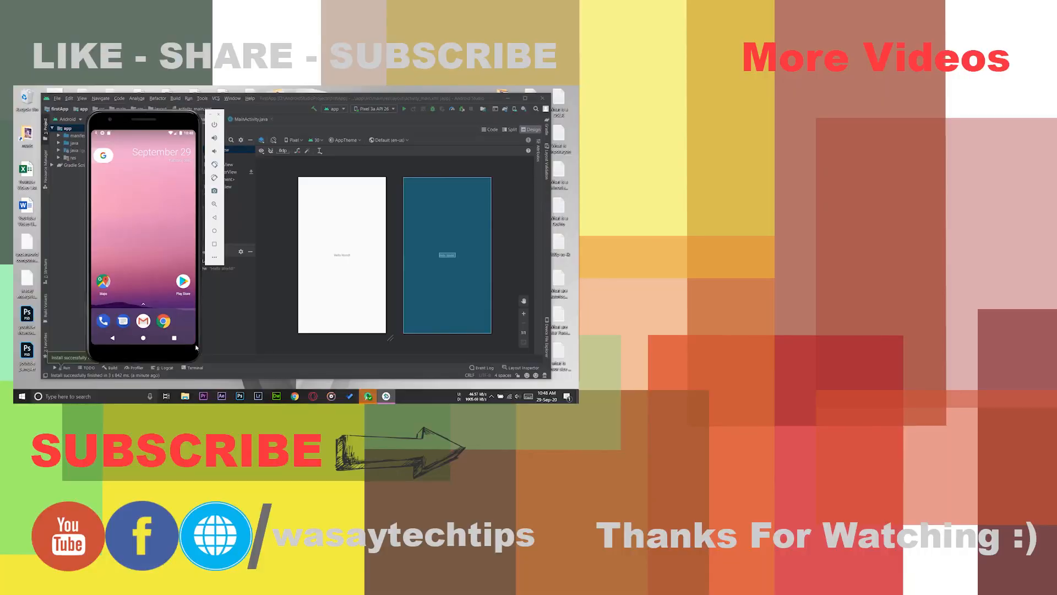
pyautogui.click(457, 267)
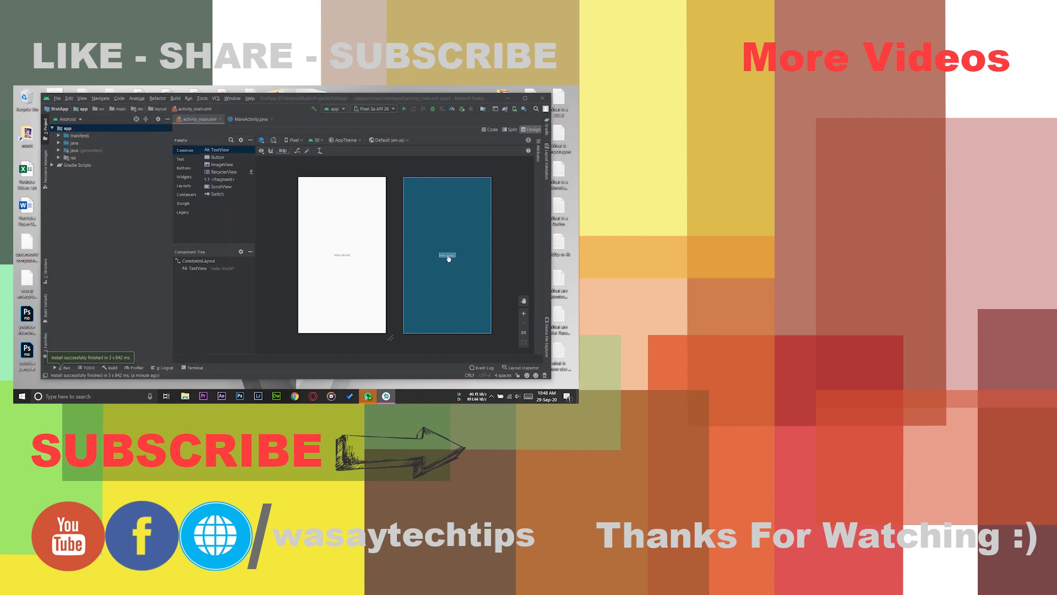
pyautogui.click(386, 396)
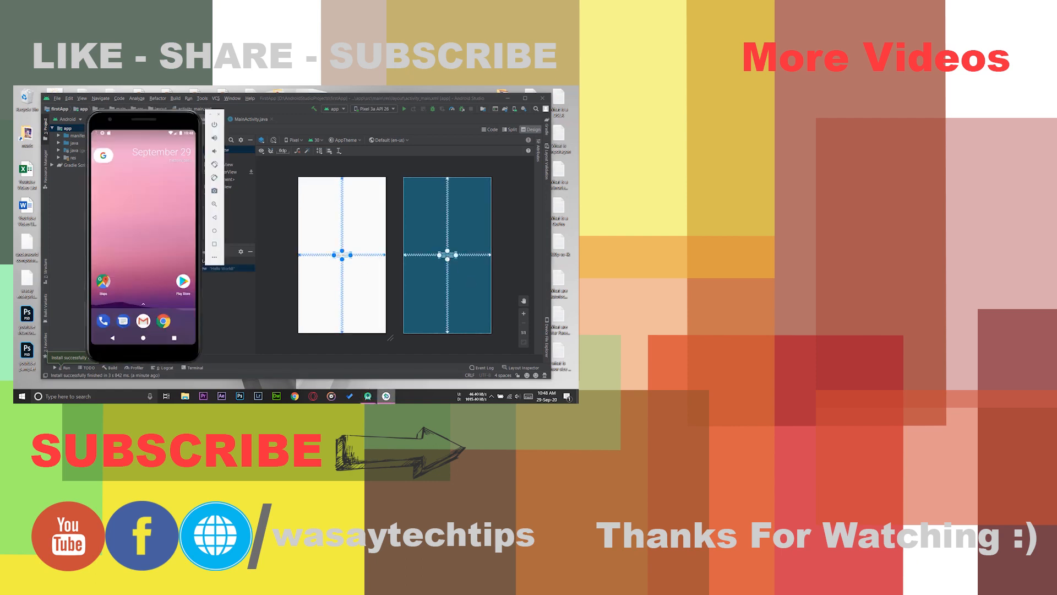